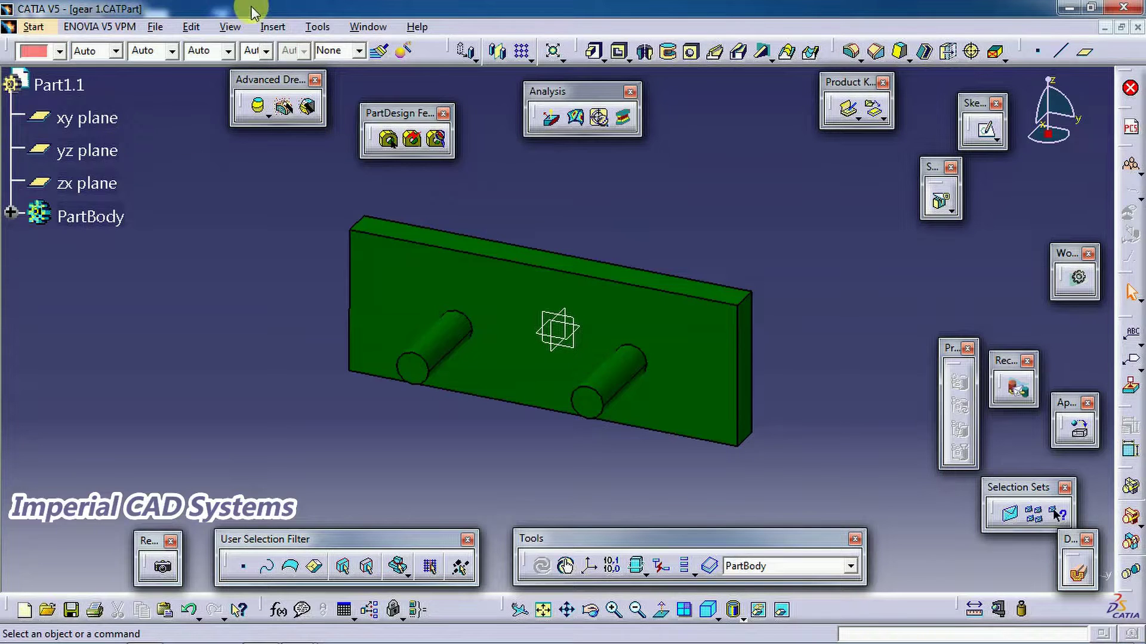
Step: Hide the specification tree, then show it again from the display options
{"action": "left_click", "coordinate": [232, 29]}
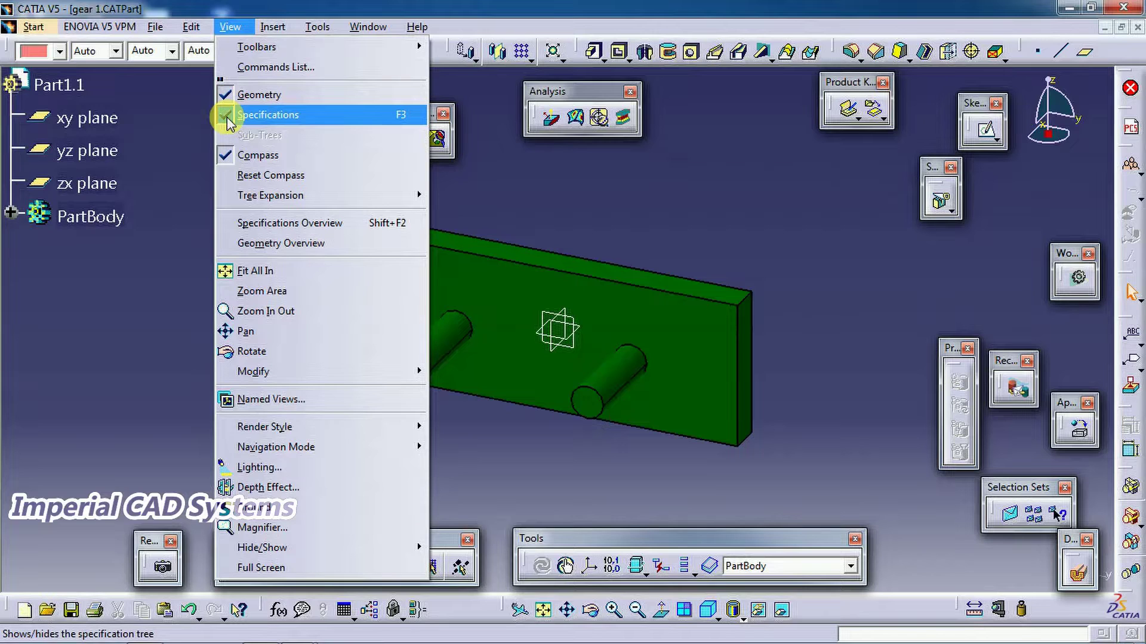
{"action": "left_click", "coordinate": [275, 119]}
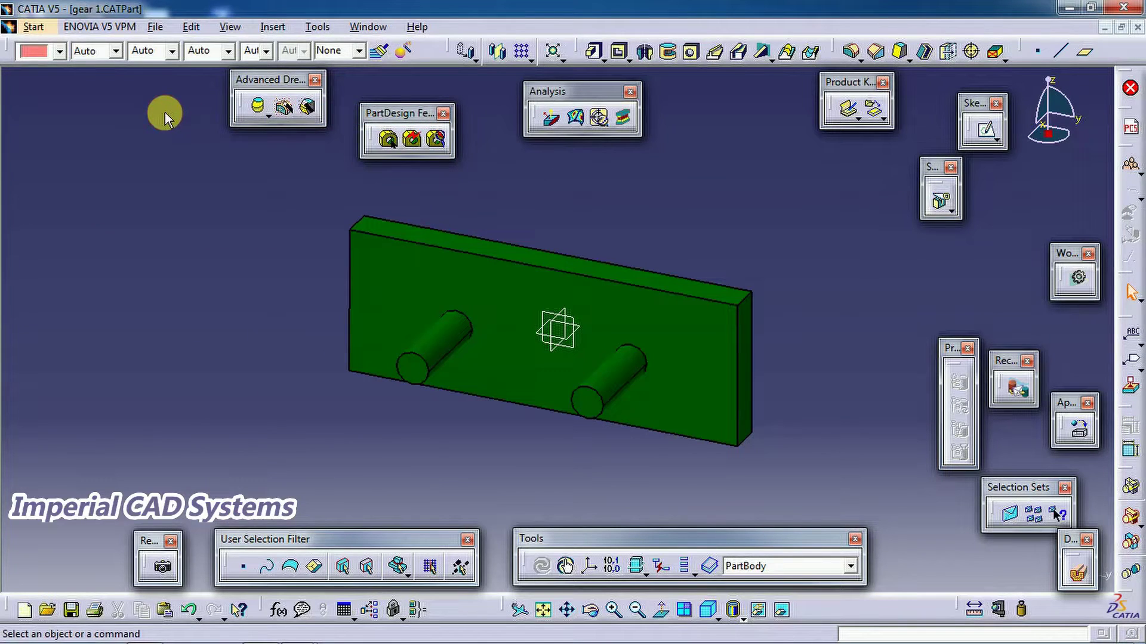
{"action": "left_click", "coordinate": [229, 28]}
{"action": "left_click", "coordinate": [248, 117]}
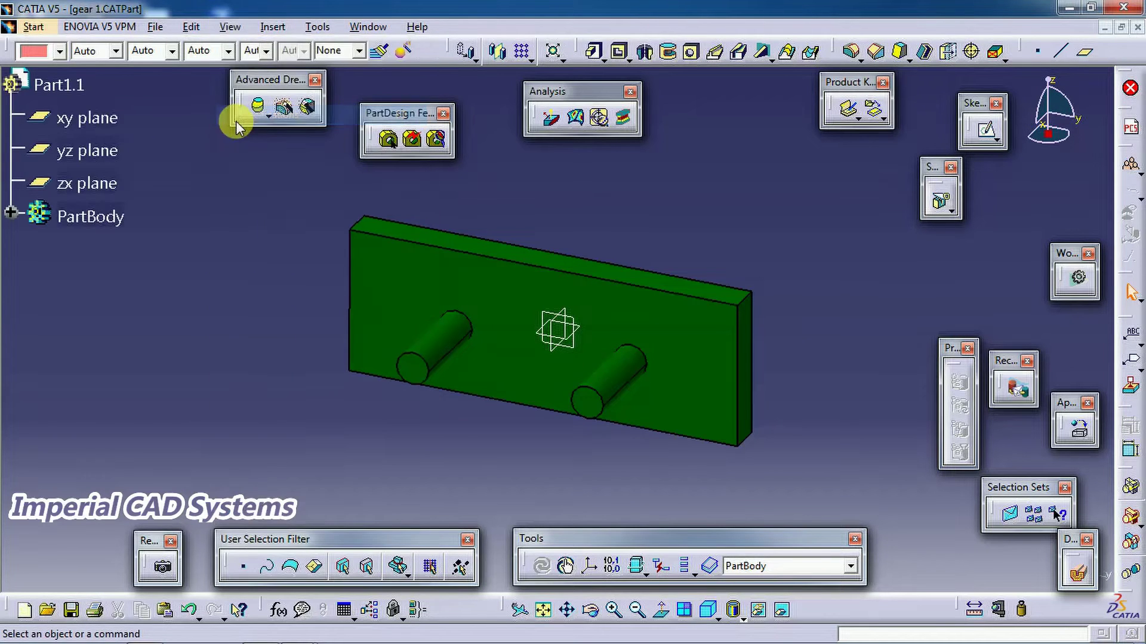
Step: Expand PartBody to list Pad.1, Sketch.1, Pad.2, Sketch.2 and Mirror.1
{"action": "left_click", "coordinate": [231, 26]}
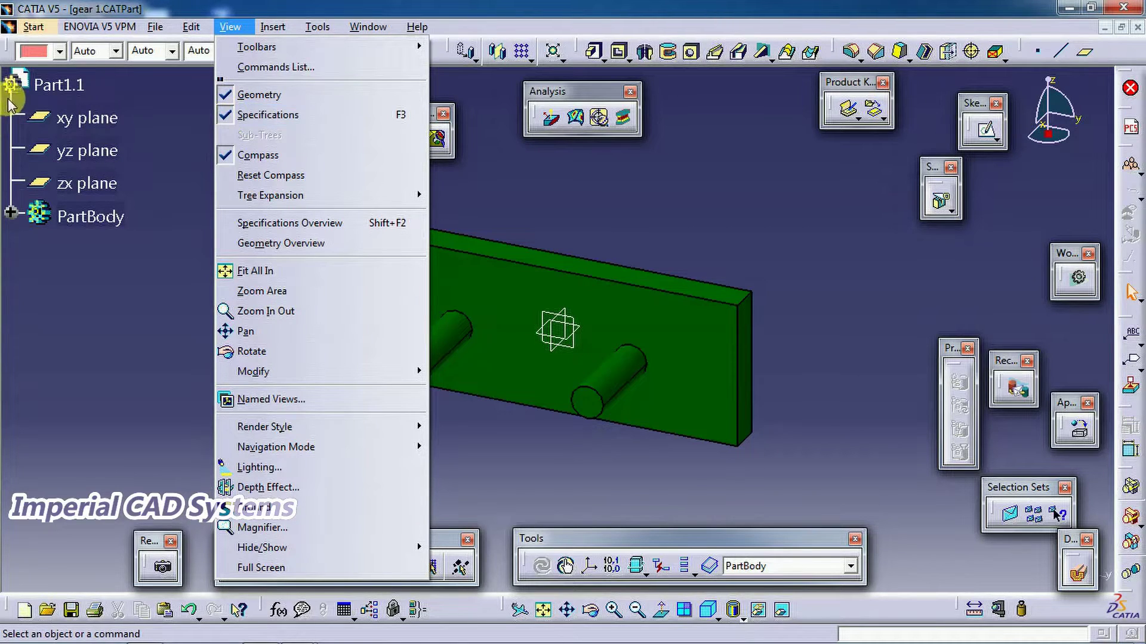
{"action": "left_click", "coordinate": [162, 153]}
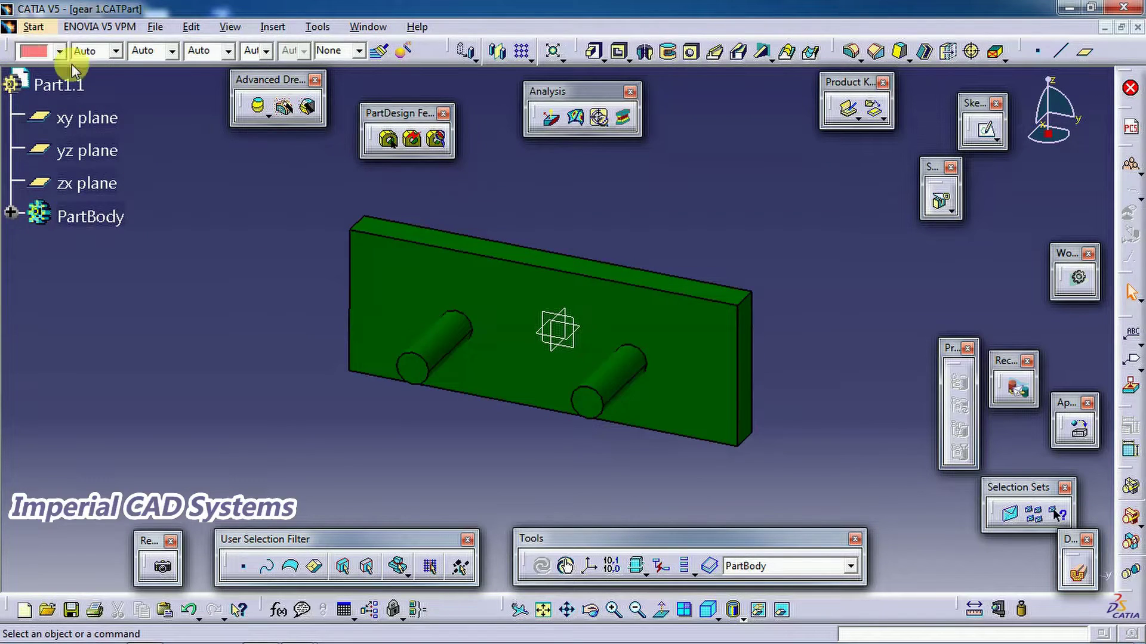
{"action": "left_click", "coordinate": [11, 216]}
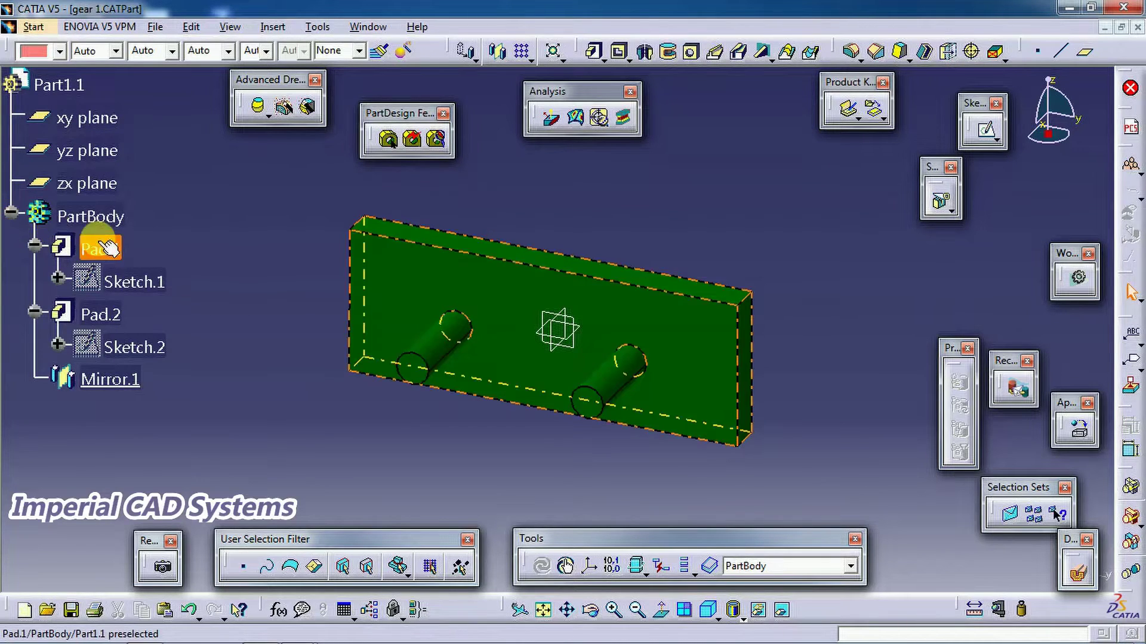
Step: Orbit the part through a steep oblique view, then back toward a gentler angle
{"action": "middle_click_drag", "start_coordinate": [282, 331], "coordinate": [232, 296]}
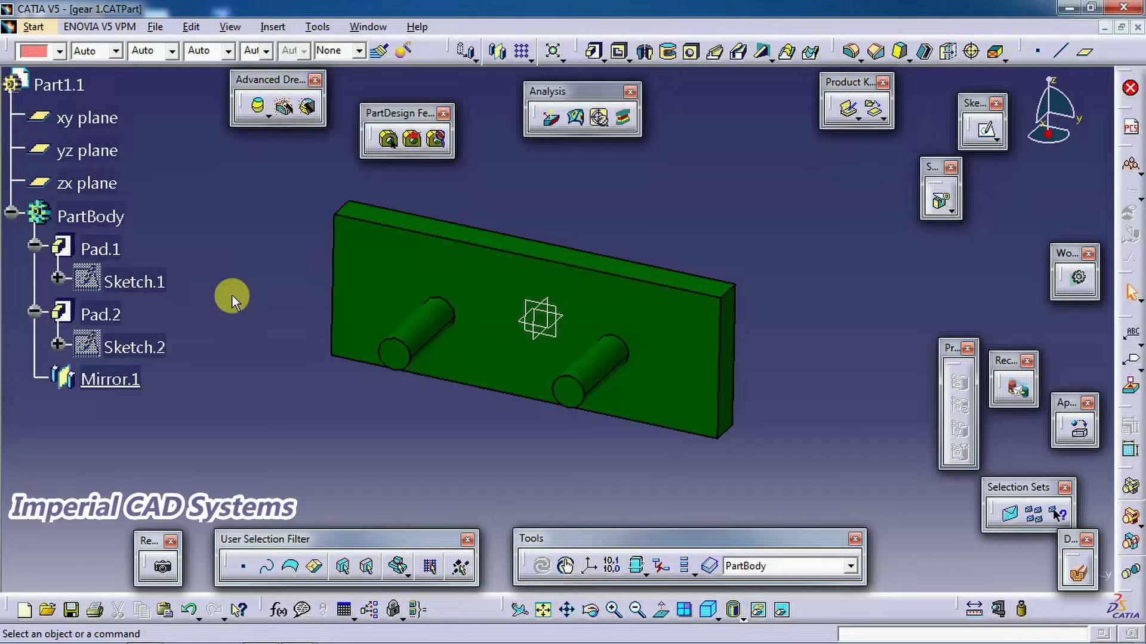
{"action": "mouse_move", "coordinate": [486, 402]}
{"action": "middle_mouse_down"}
{"action": "mouse_move", "coordinate": [402, 387]}
{"action": "mouse_move", "coordinate": [553, 301]}
{"action": "mouse_move", "coordinate": [627, 347]}
{"action": "mouse_move", "coordinate": [260, 340]}
{"action": "middle_mouse_up"}
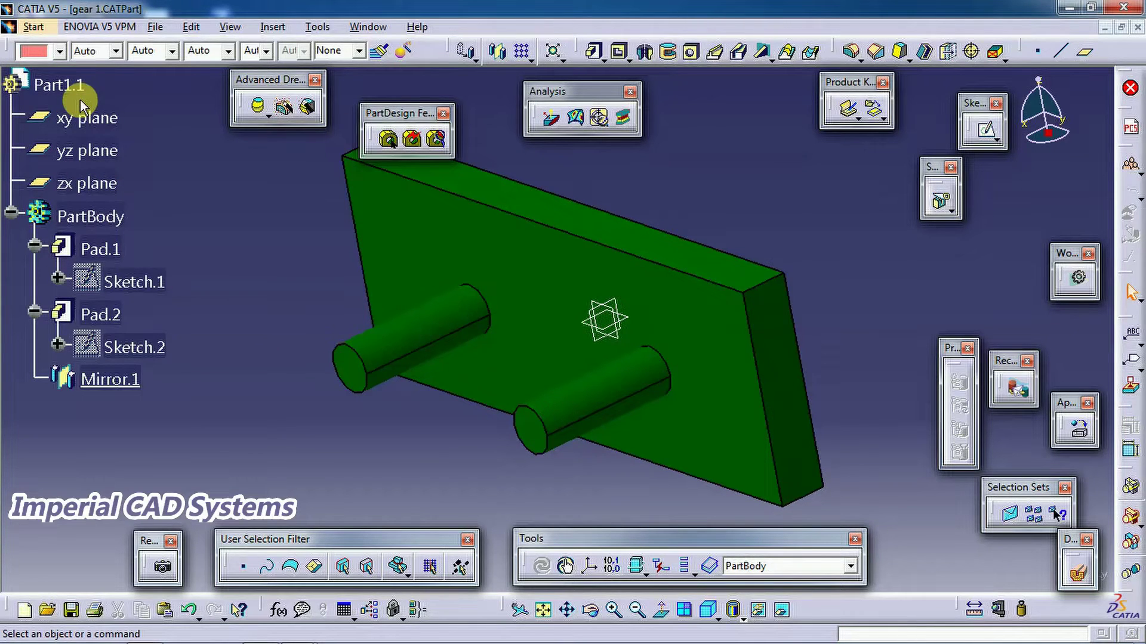
{"action": "mouse_move", "coordinate": [80, 100]}
{"action": "middle_mouse_down"}
{"action": "mouse_move", "coordinate": [221, 227]}
{"action": "mouse_move", "coordinate": [215, 292]}
{"action": "middle_mouse_up"}
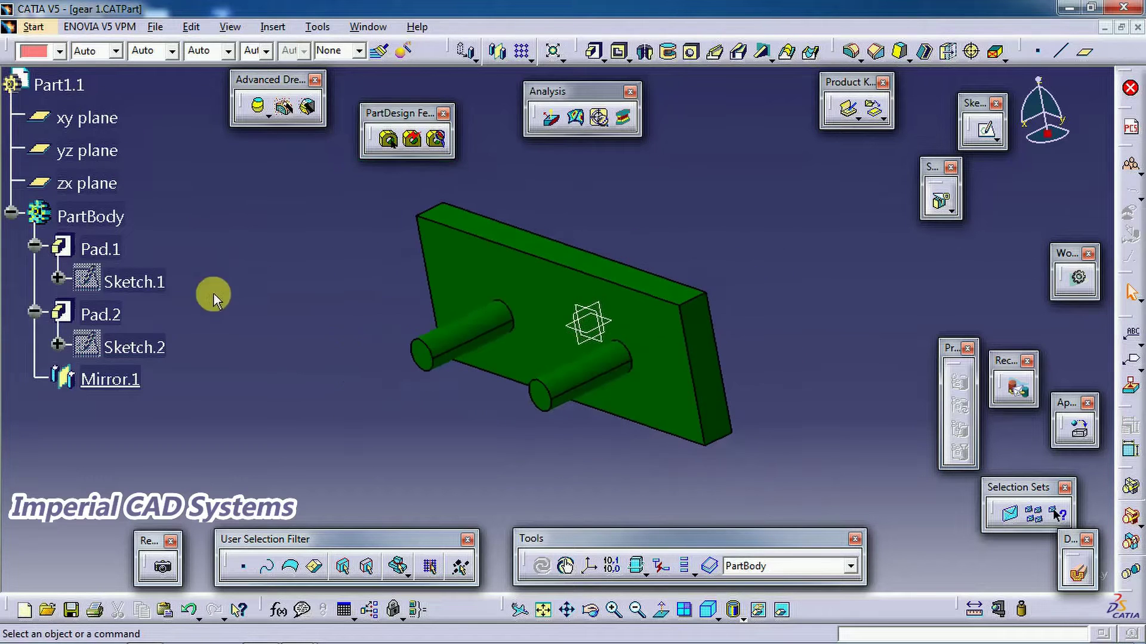
Step: Activate the specification tree, shrink it slightly and shift it right and down
{"action": "left_click", "coordinate": [39, 349]}
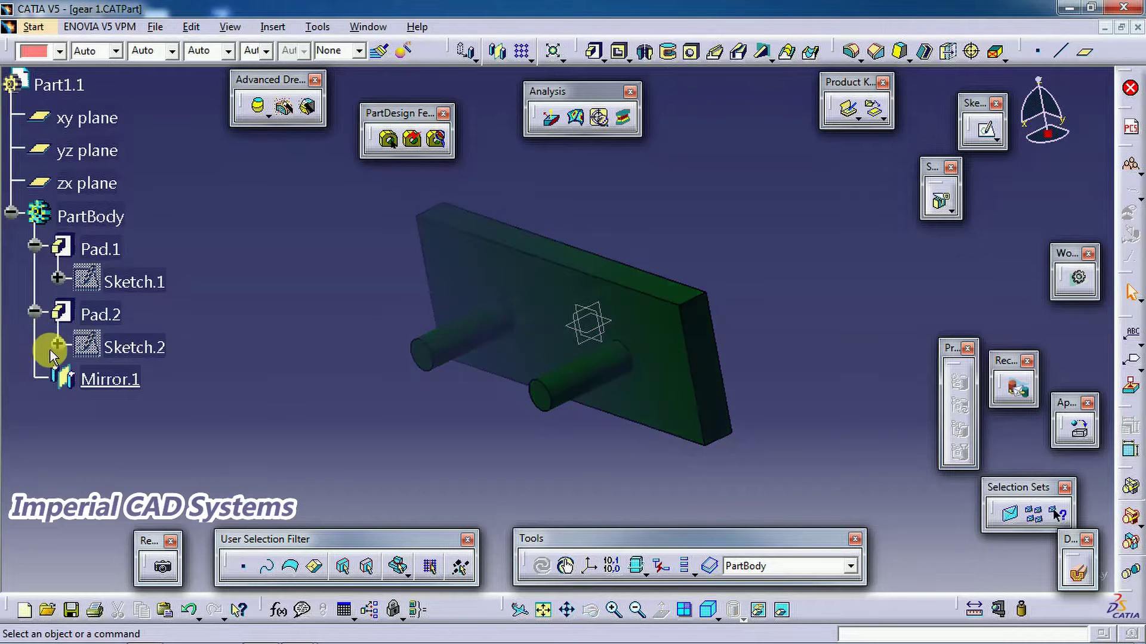
{"action": "left_click", "coordinate": [49, 354]}
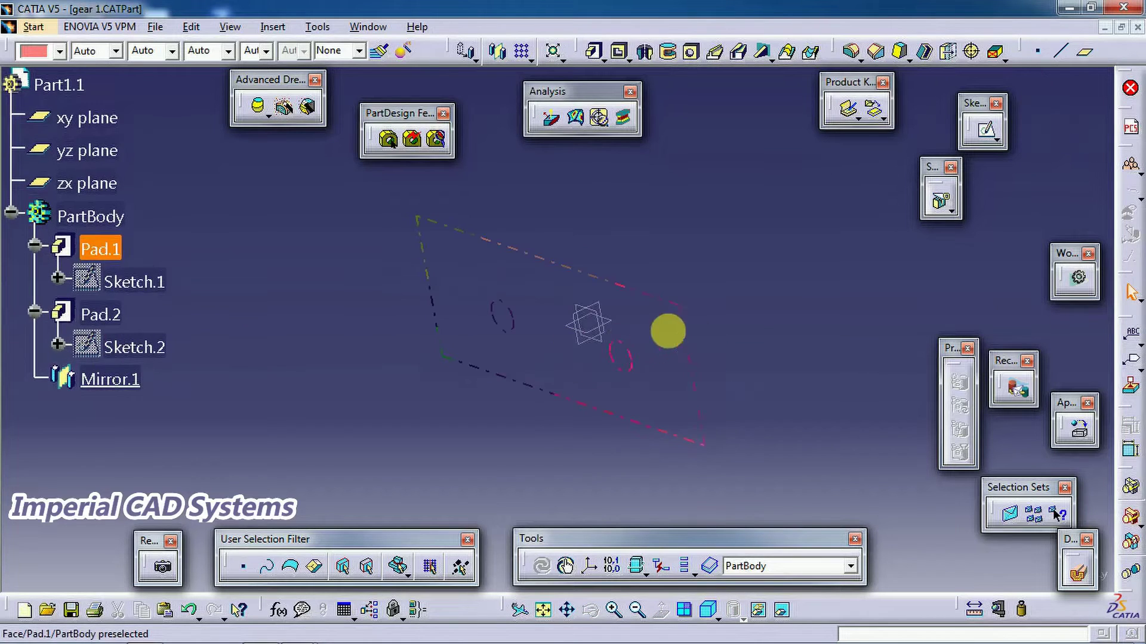
{"action": "mouse_move", "coordinate": [307, 289]}
{"action": "middle_mouse_down", "text": "ctrl"}
{"action": "mouse_move", "coordinate": [361, 308]}
{"action": "mouse_move", "coordinate": [355, 256]}
{"action": "mouse_move", "coordinate": [365, 365]}
{"action": "mouse_move", "coordinate": [355, 266]}
{"action": "middle_mouse_up", "text": "ctrl"}
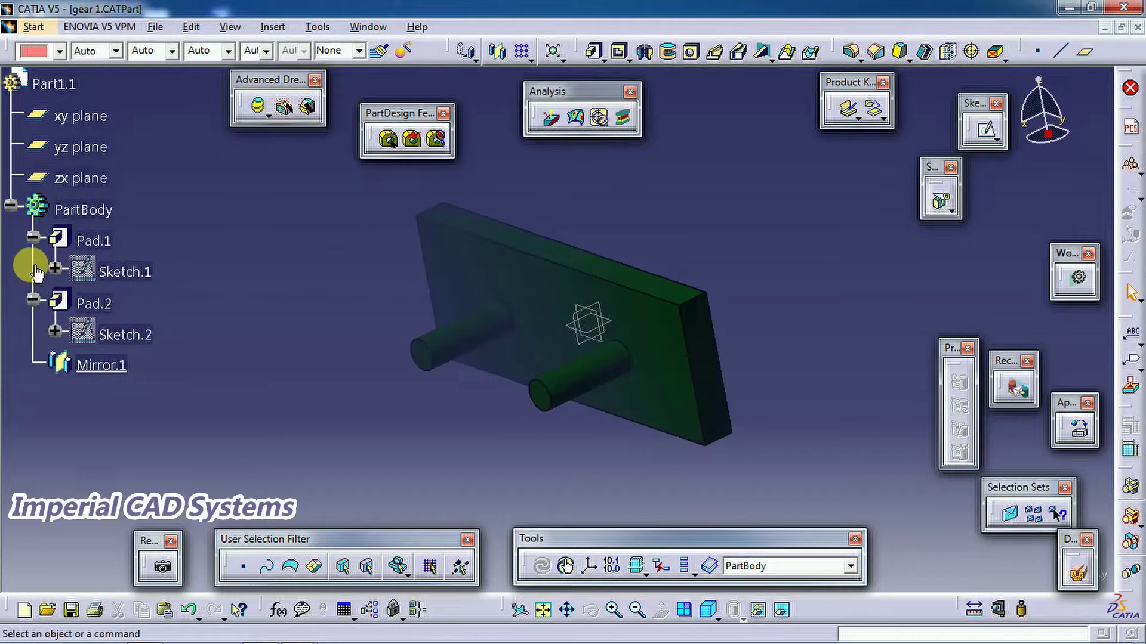
{"action": "mouse_move", "coordinate": [242, 294]}
{"action": "middle_mouse_down"}
{"action": "mouse_move", "coordinate": [249, 278]}
{"action": "mouse_move", "coordinate": [659, 275]}
{"action": "mouse_move", "coordinate": [949, 286]}
{"action": "mouse_move", "coordinate": [870, 307]}
{"action": "mouse_move", "coordinate": [850, 339]}
{"action": "mouse_move", "coordinate": [635, 299]}
{"action": "mouse_move", "coordinate": [256, 319]}
{"action": "mouse_move", "coordinate": [243, 277]}
{"action": "mouse_move", "coordinate": [271, 239]}
{"action": "mouse_move", "coordinate": [252, 271]}
{"action": "mouse_move", "coordinate": [236, 239]}
{"action": "mouse_move", "coordinate": [248, 235]}
{"action": "mouse_move", "coordinate": [182, 243]}
{"action": "mouse_move", "coordinate": [212, 391]}
{"action": "middle_mouse_up"}
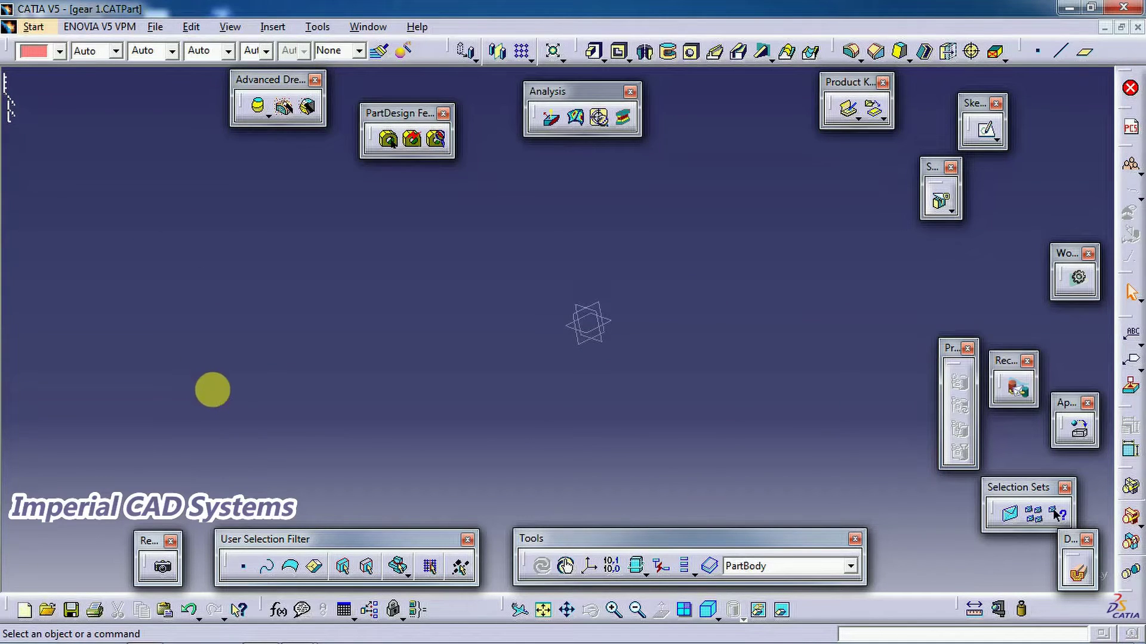
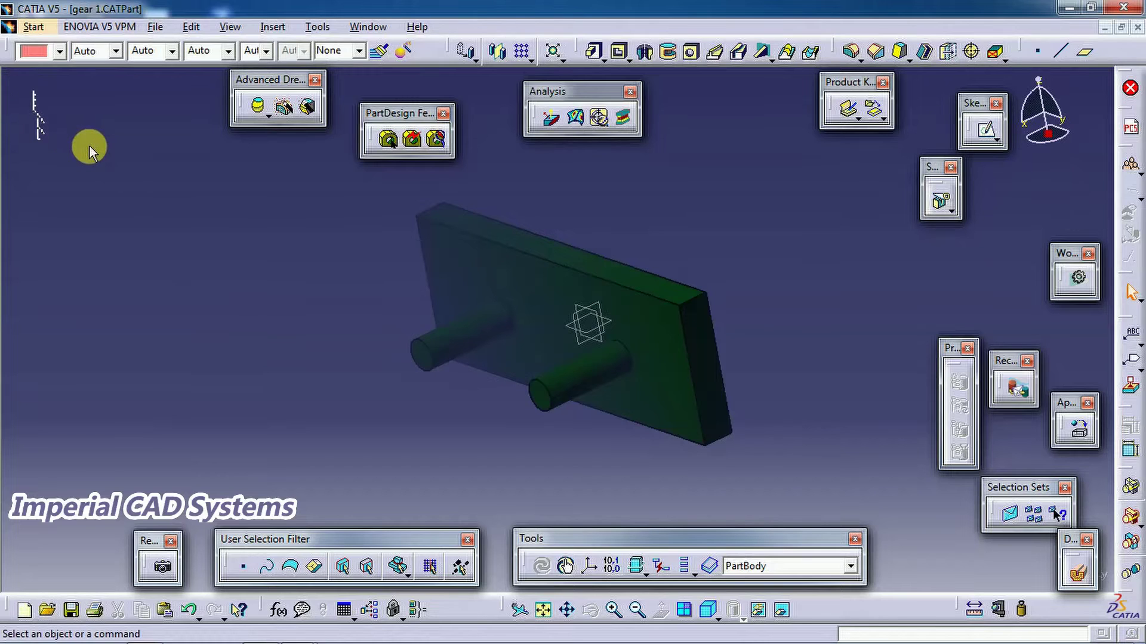
Step: Zoom the specification tree out to a tiny size in the top-left corner
{"action": "mouse_move", "coordinate": [93, 147]}
{"action": "middle_mouse_down", "text": "ctrl"}
{"action": "mouse_move", "coordinate": [225, 290]}
{"action": "mouse_move", "coordinate": [284, 269]}
{"action": "mouse_move", "coordinate": [152, 184]}
{"action": "middle_mouse_up", "text": "ctrl"}
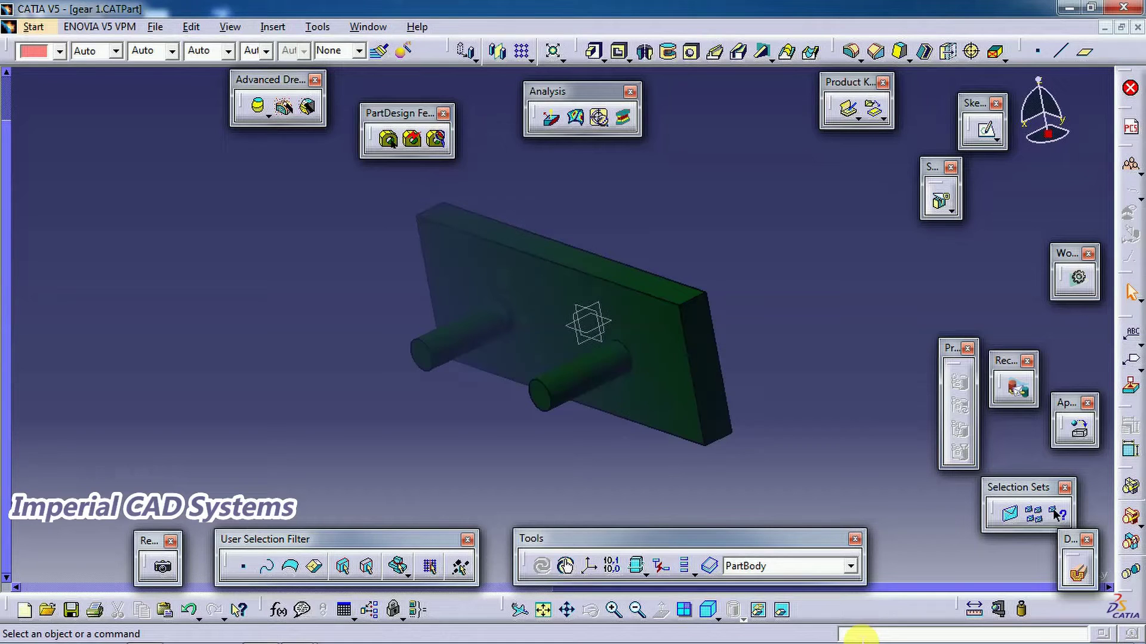
{"action": "type", "text": "c"}
{"action": "type", "text": ":"}
{"action": "type", "text": "swap "}
{"action": "type", "text": "vi"}
{"action": "type", "text": "ew"}
{"action": "type", "text": "/"}
{"action": "type", "text": "tre"}
{"action": "type", "text": "e"}
Step: Run c:swap view/tree so the plate-and-pins geometry becomes active again
{"action": "key", "text": "Return"}
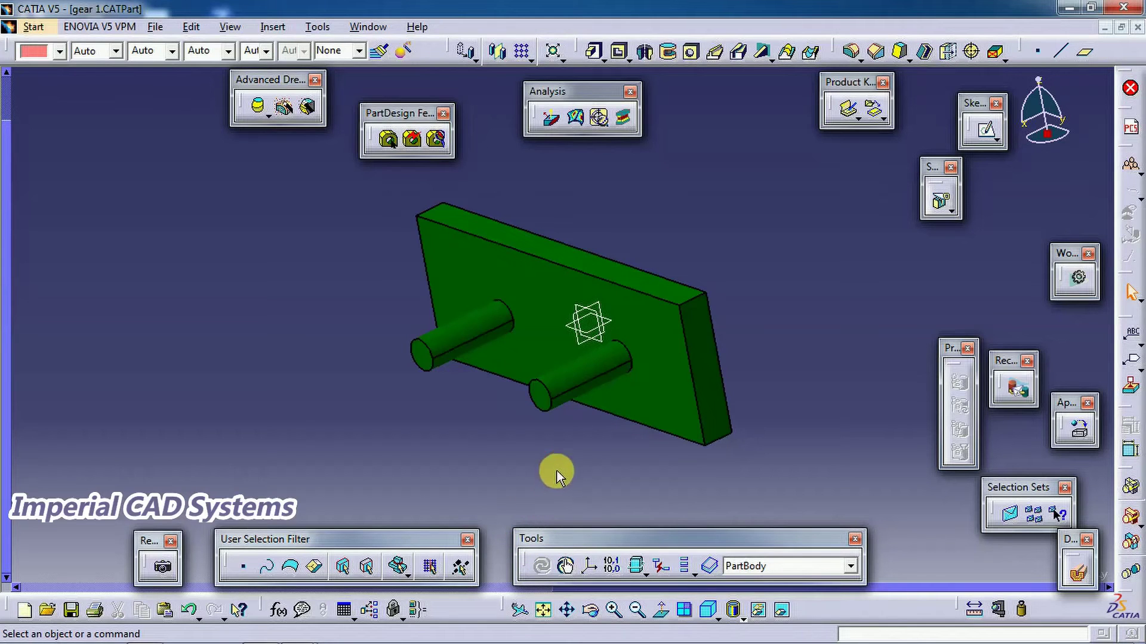
Step: Fit the whole part in view, then run c:swap view/tree to activate the tree
{"action": "left_click", "coordinate": [544, 612]}
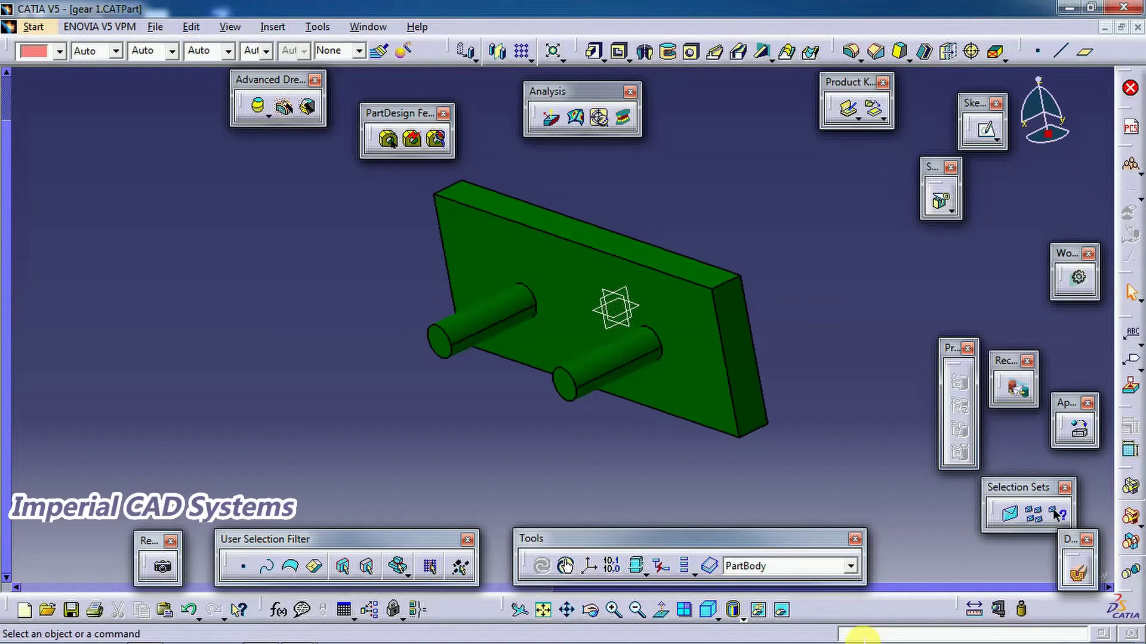
{"action": "left_click", "coordinate": [859, 634]}
{"action": "type", "text": "c"}
{"action": "type", "text": ":"}
{"action": "type", "text": "swap"}
{"action": "type", "text": " v"}
{"action": "type", "text": "iew"}
{"action": "type", "text": "/tr"}
{"action": "type", "text": "ee"}
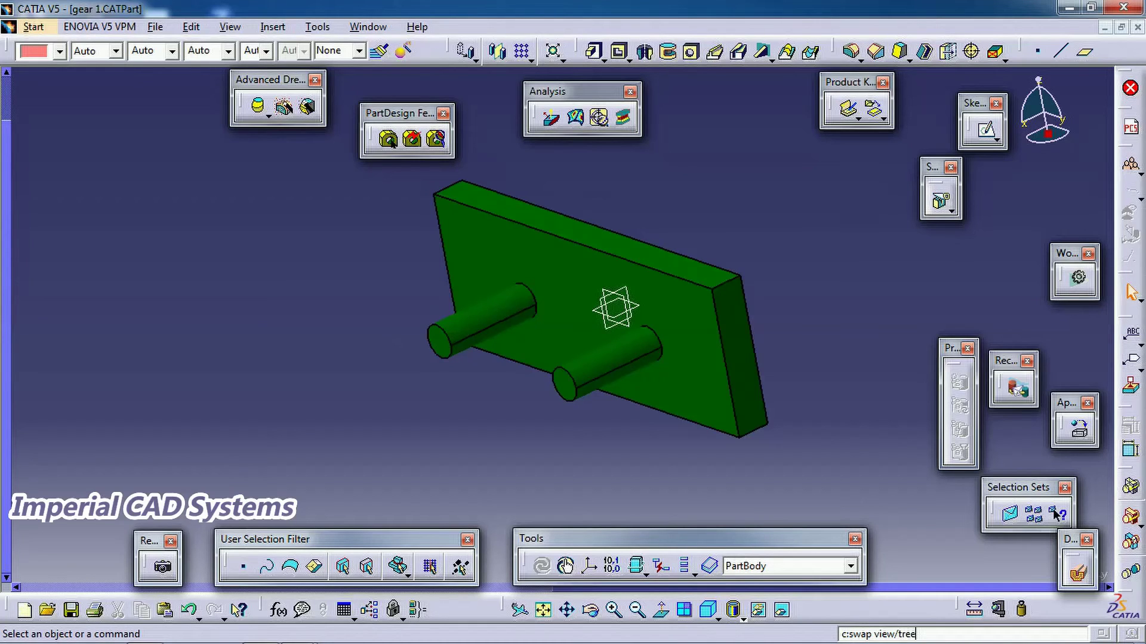
{"action": "key", "text": "Return"}
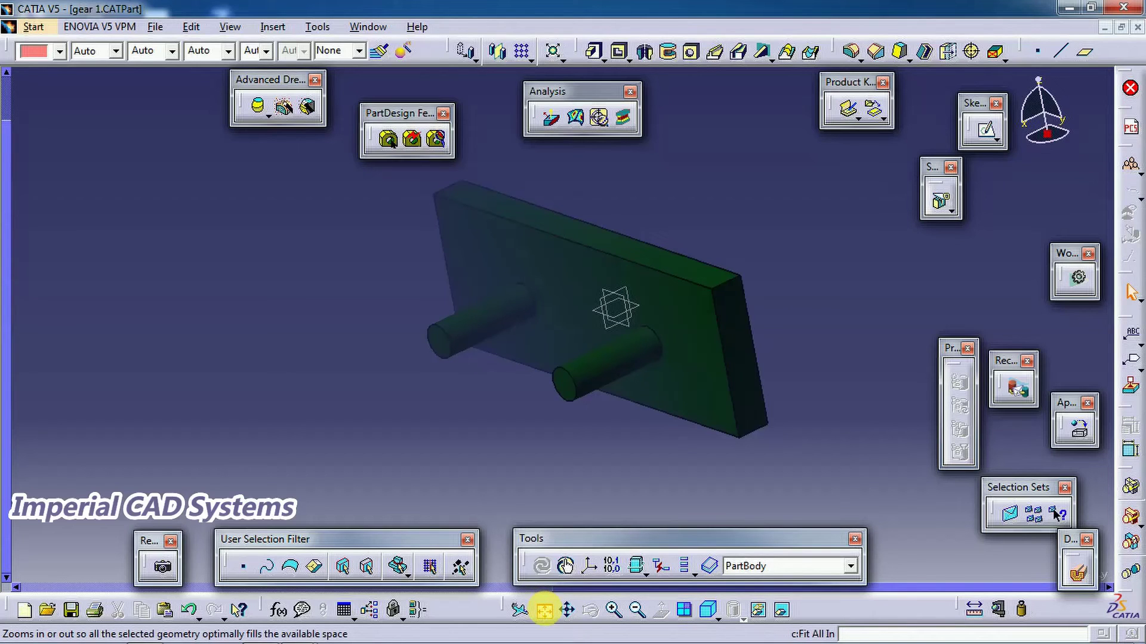
Step: Enlarge the tree to show Pad.1, Pad.2 and Mirror.1, then reactivate the geometry
{"action": "left_click", "coordinate": [545, 610]}
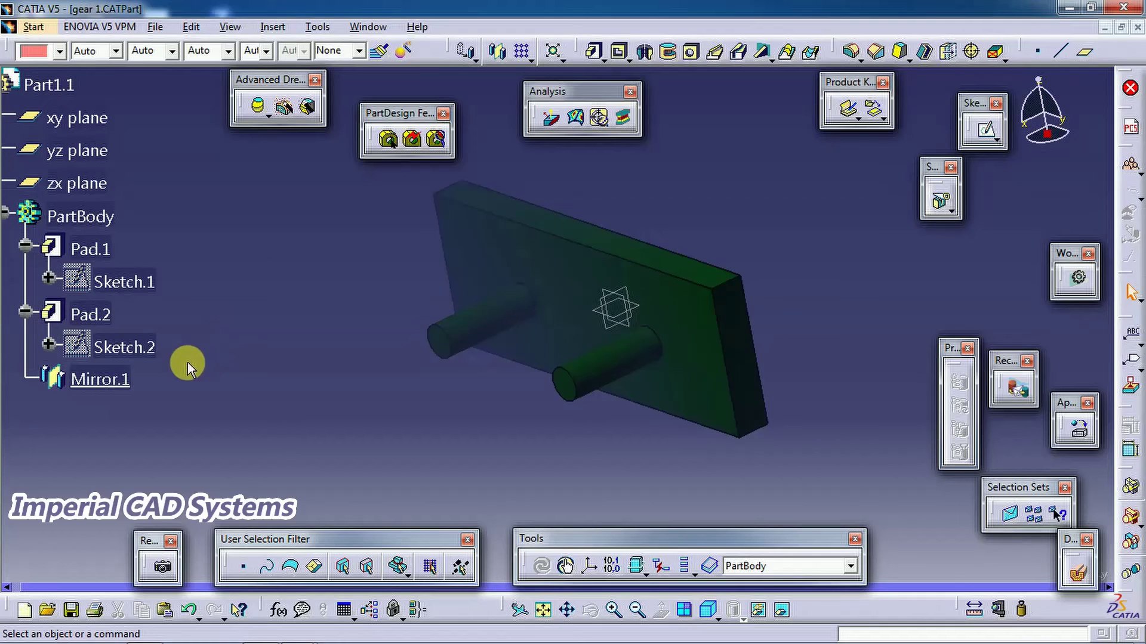
{"action": "left_click", "coordinate": [44, 384]}
{"action": "mouse_move", "coordinate": [69, 417]}
{"action": "middle_mouse_down"}
{"action": "mouse_move", "coordinate": [79, 376]}
{"action": "mouse_move", "coordinate": [54, 341]}
{"action": "middle_mouse_up"}
{"action": "left_click", "coordinate": [78, 376]}
{"action": "left_click", "coordinate": [50, 334]}
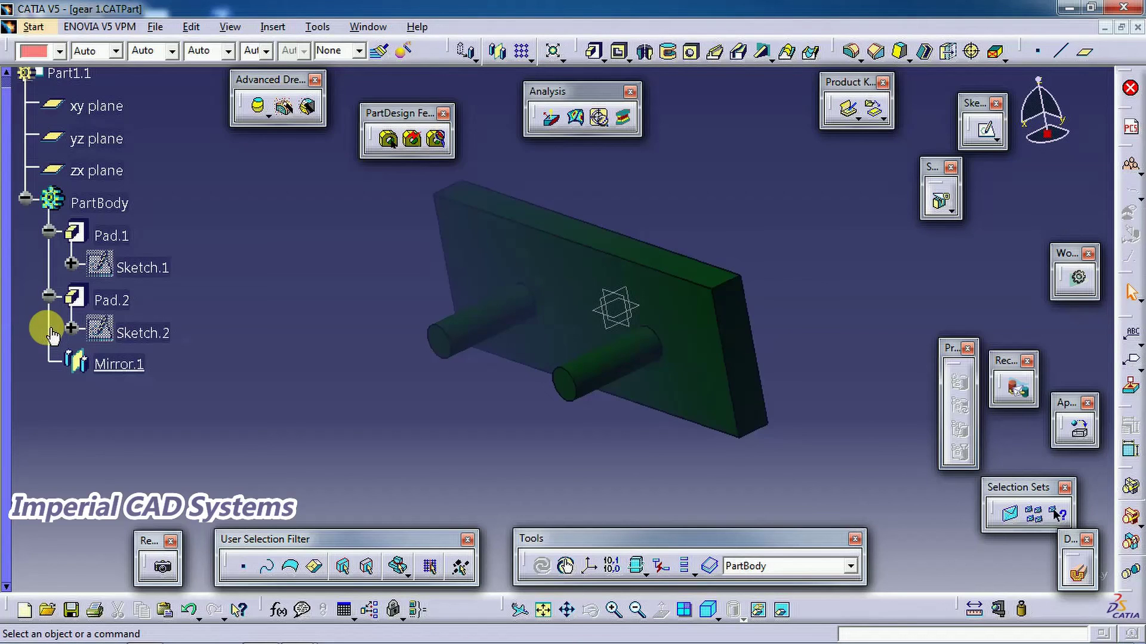
{"action": "left_click", "coordinate": [51, 334]}
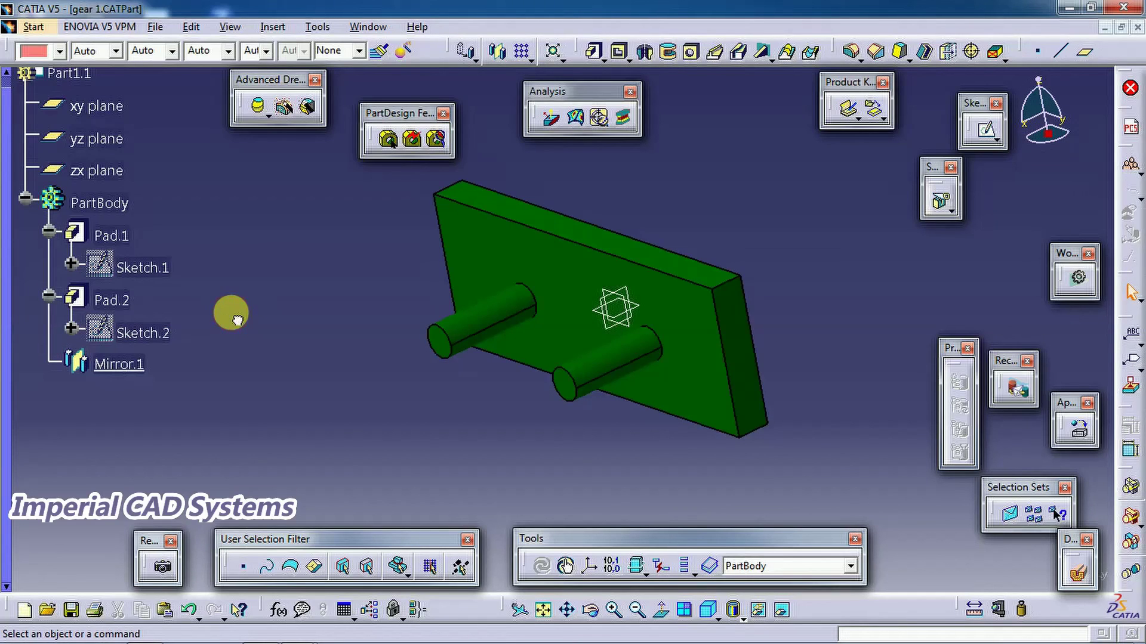